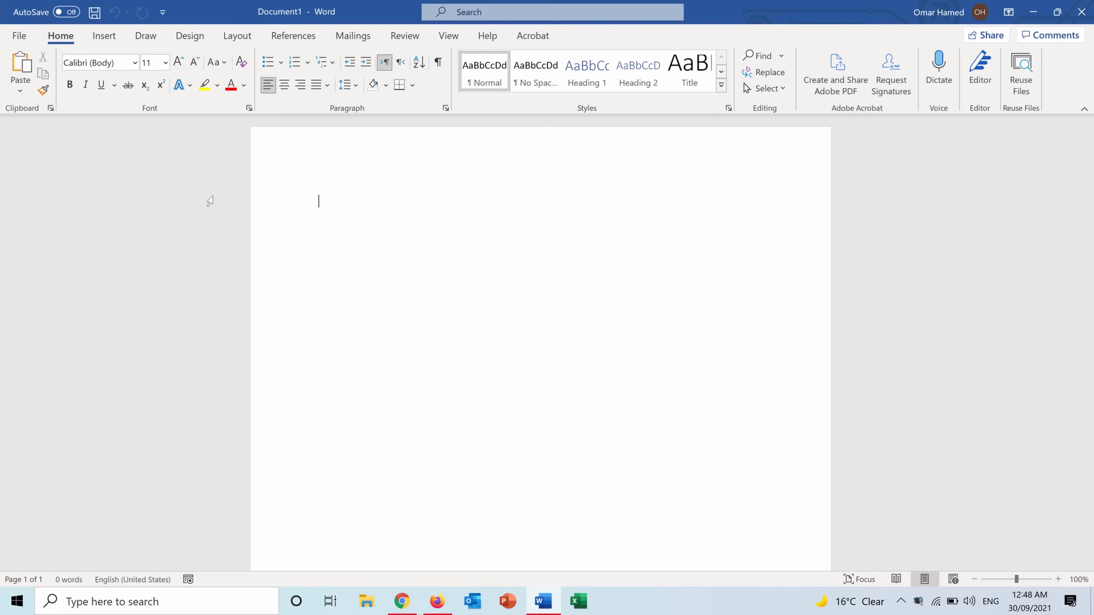
Set the page to landscape orientation with narrow margins
{"action": "left_click", "coordinate": [235, 37]}
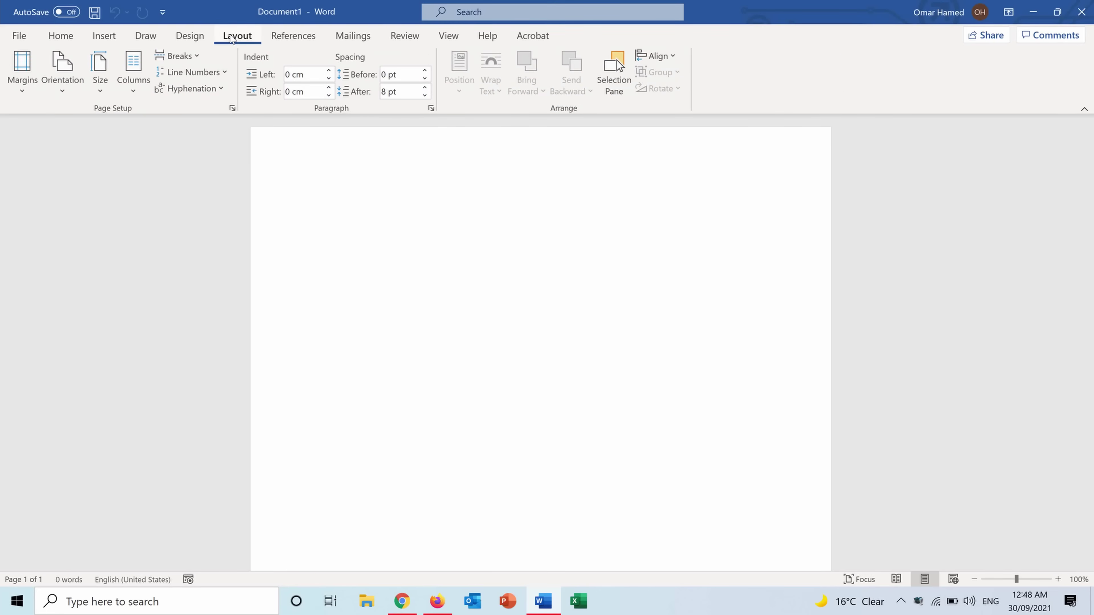
{"action": "left_click", "coordinate": [61, 96]}
{"action": "left_click", "coordinate": [79, 148]}
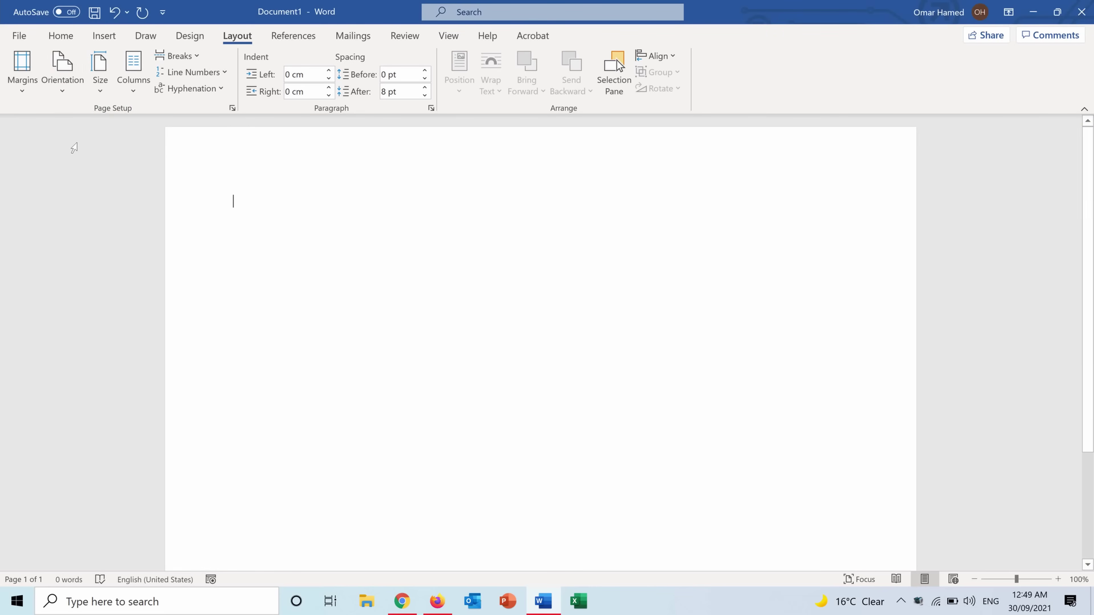
{"action": "left_click", "coordinate": [21, 94]}
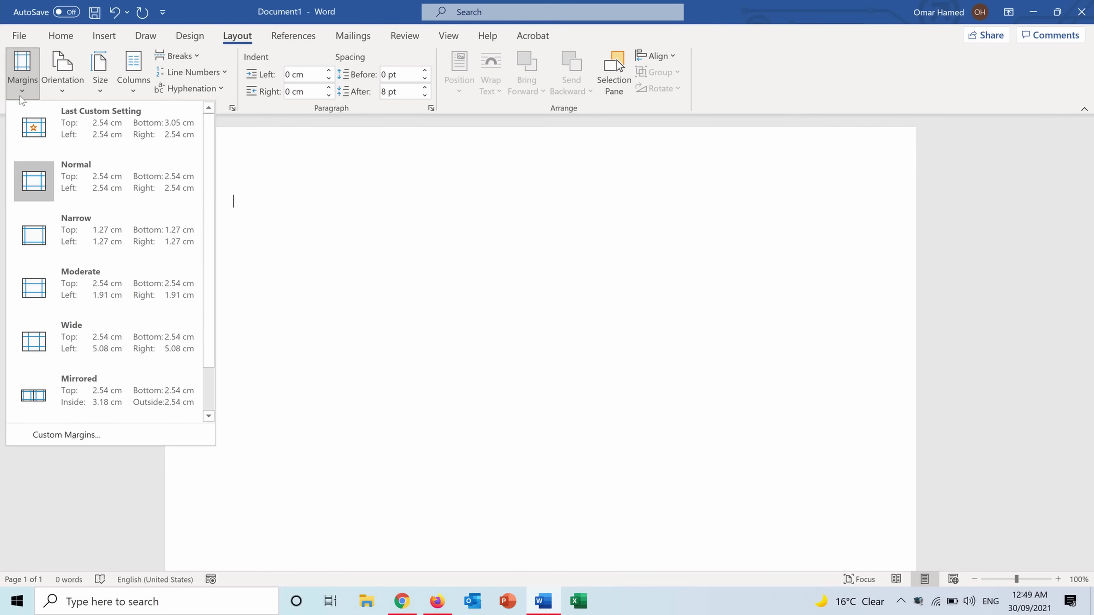
{"action": "left_click", "coordinate": [88, 227]}
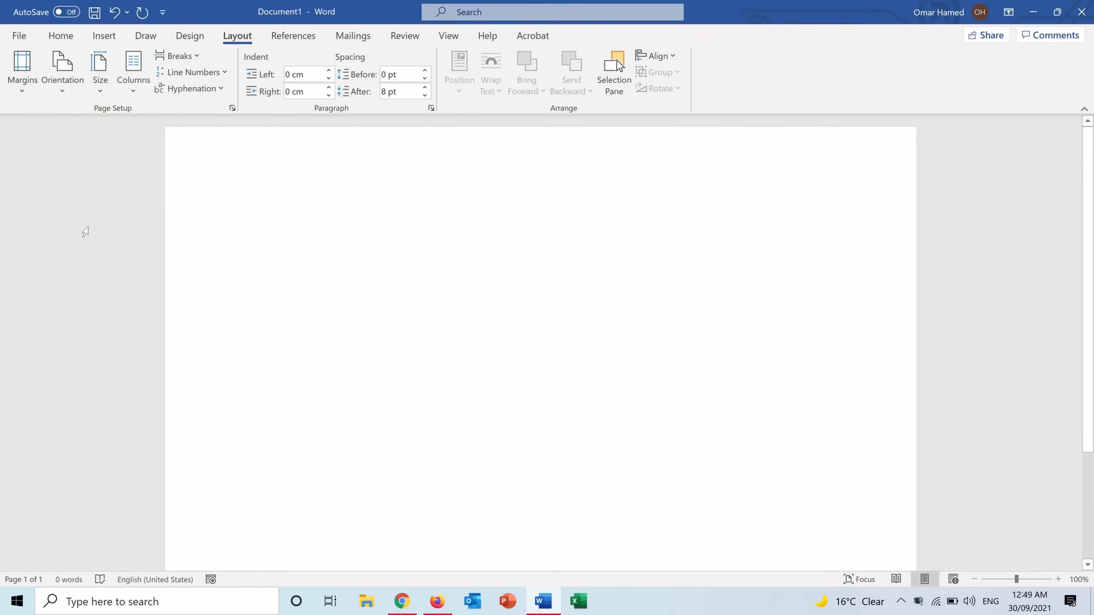
Split the page into three columns and insert a page break to start page 2
{"action": "left_click", "coordinate": [134, 92]}
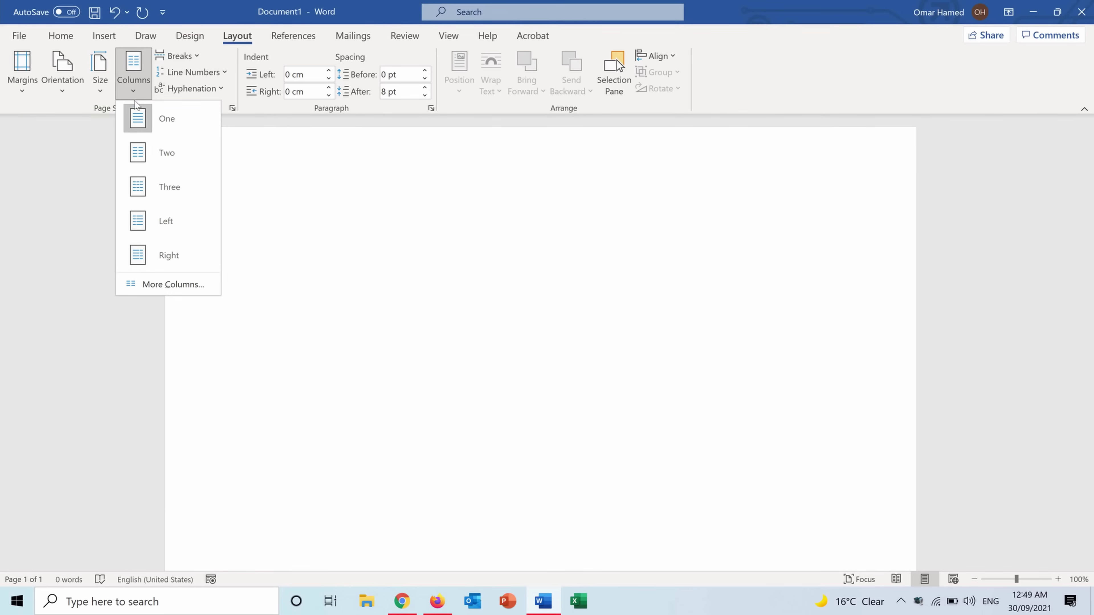
{"action": "left_click", "coordinate": [160, 188]}
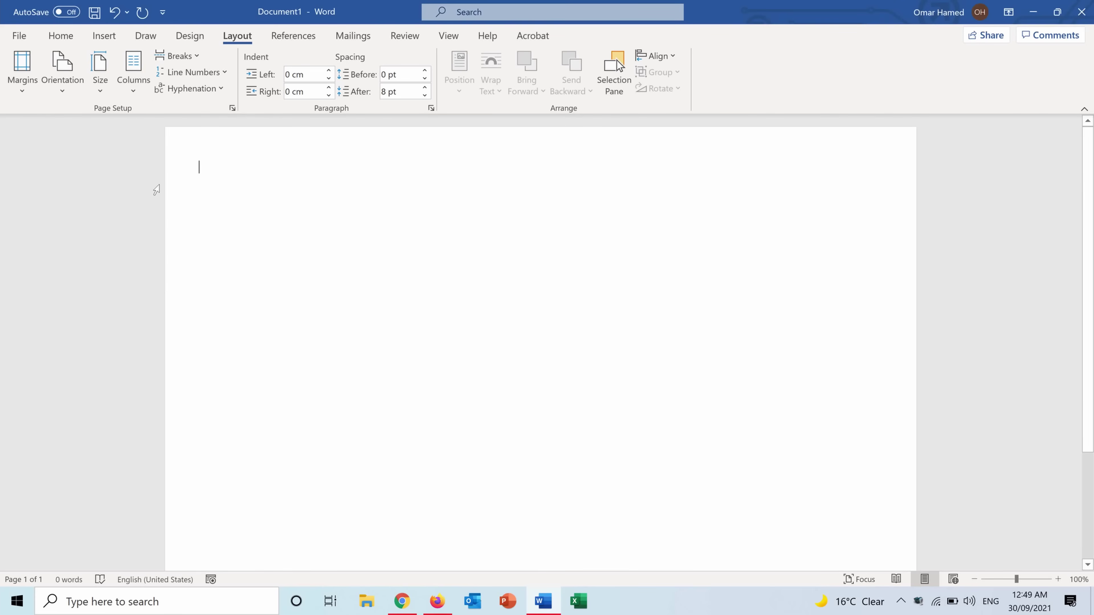
{"action": "left_click", "coordinate": [198, 55]}
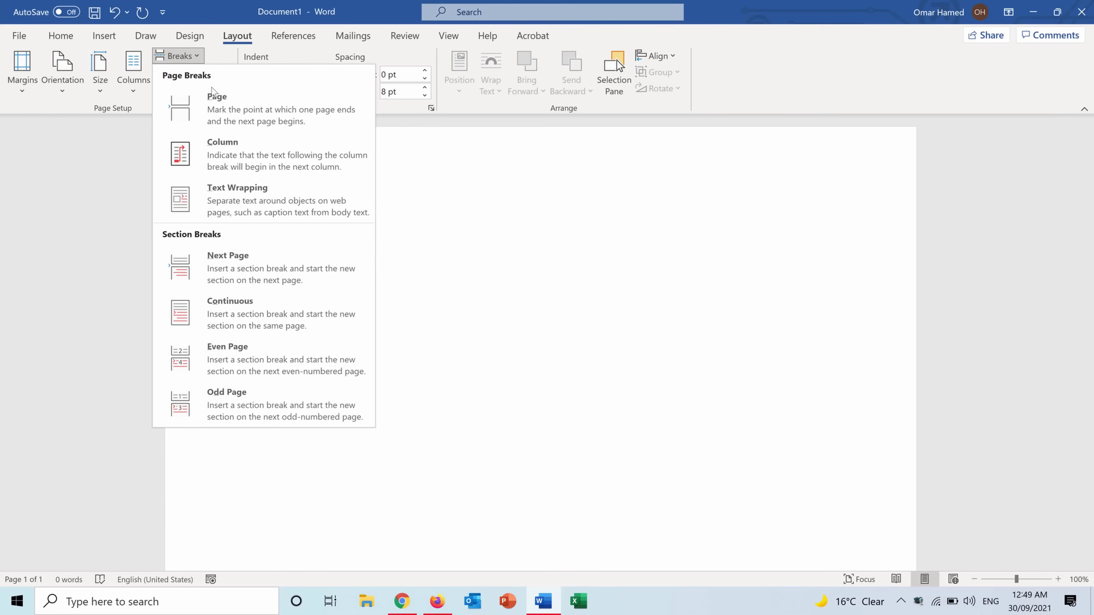
{"action": "left_click", "coordinate": [219, 104]}
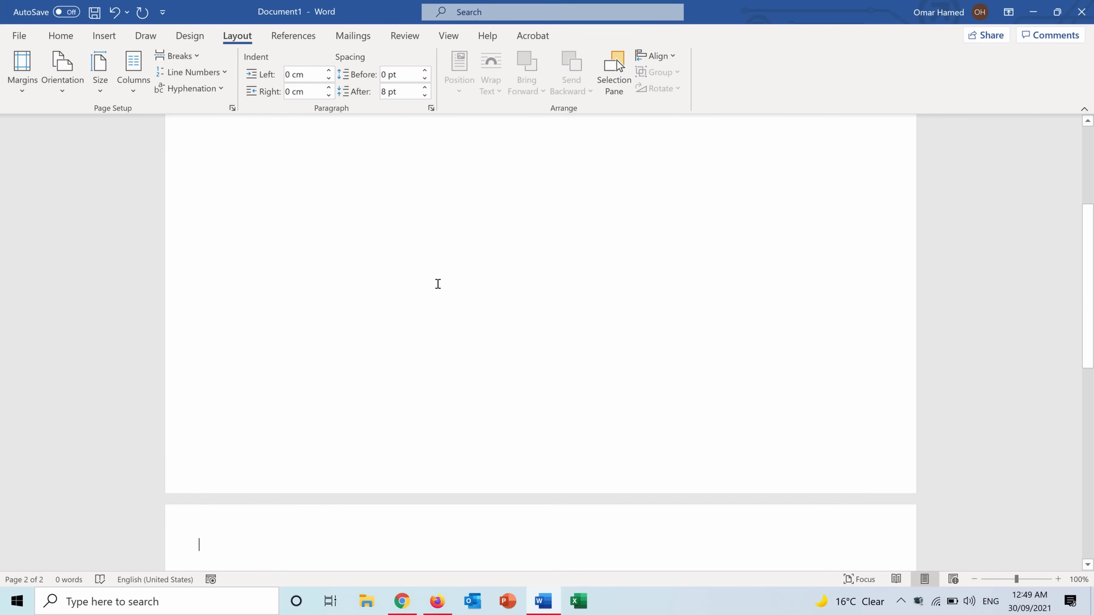
Back on page 1, insert two column breaks to reach the second and third columns
{"action": "left_click_drag", "start_coordinate": [1088, 319], "coordinate": [1087, 194]}
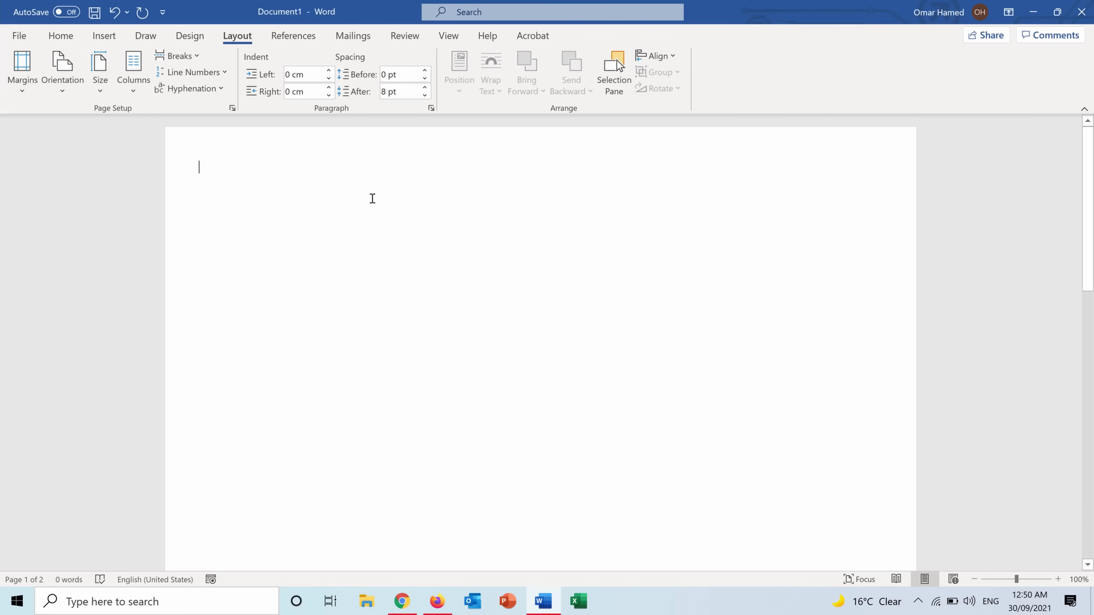
{"action": "left_click", "coordinate": [201, 56]}
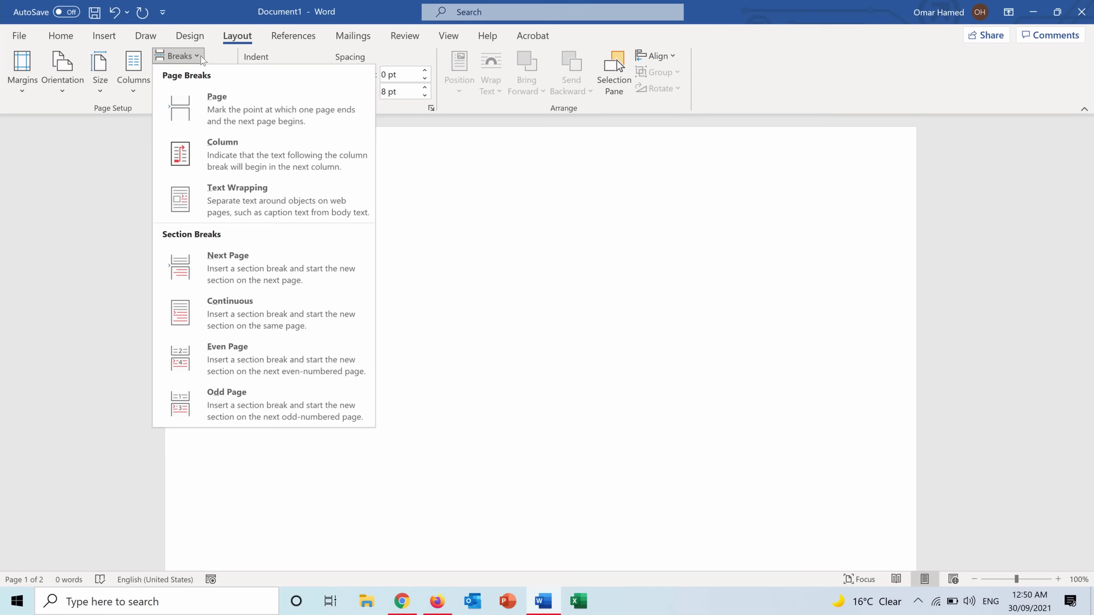
{"action": "left_click", "coordinate": [229, 150]}
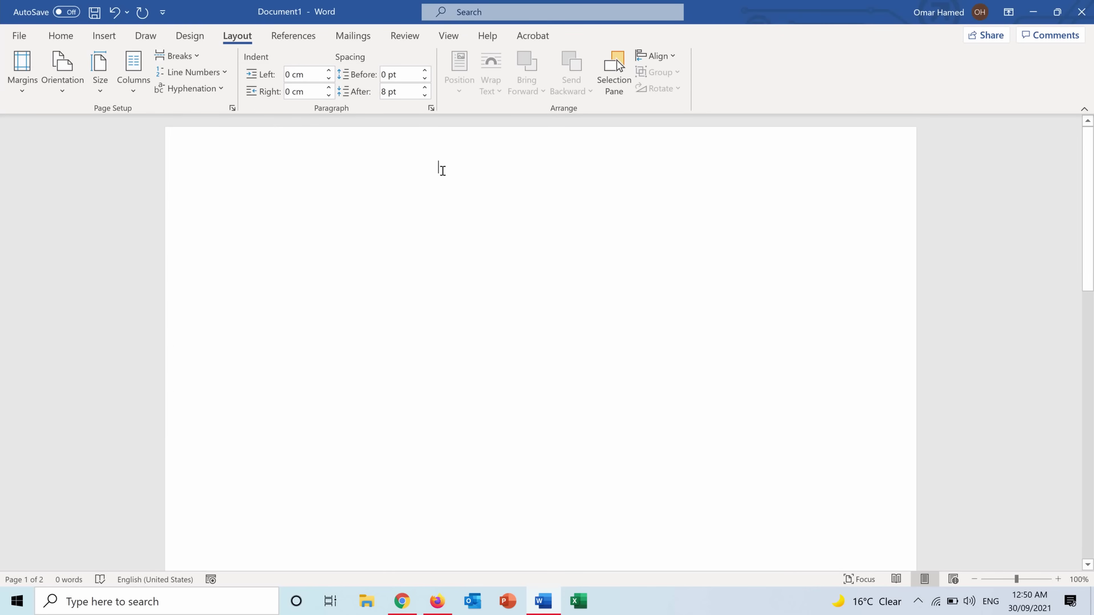
{"action": "left_click", "coordinate": [200, 56]}
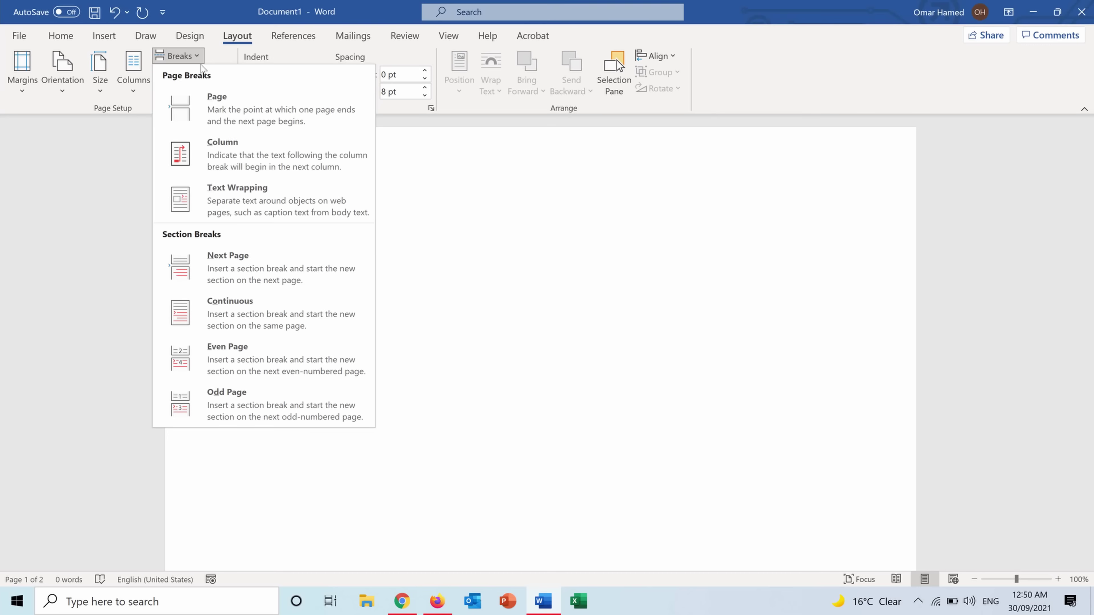
{"action": "left_click", "coordinate": [239, 142]}
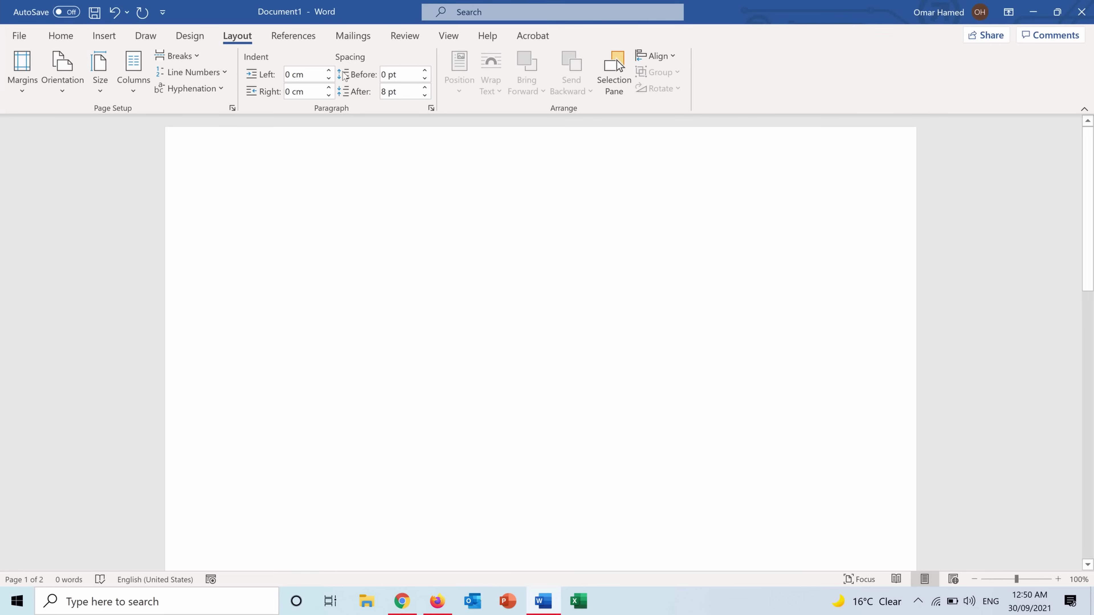
Enable 'Line between' in the More Columns settings for the three-column layout
{"action": "left_click", "coordinate": [133, 74]}
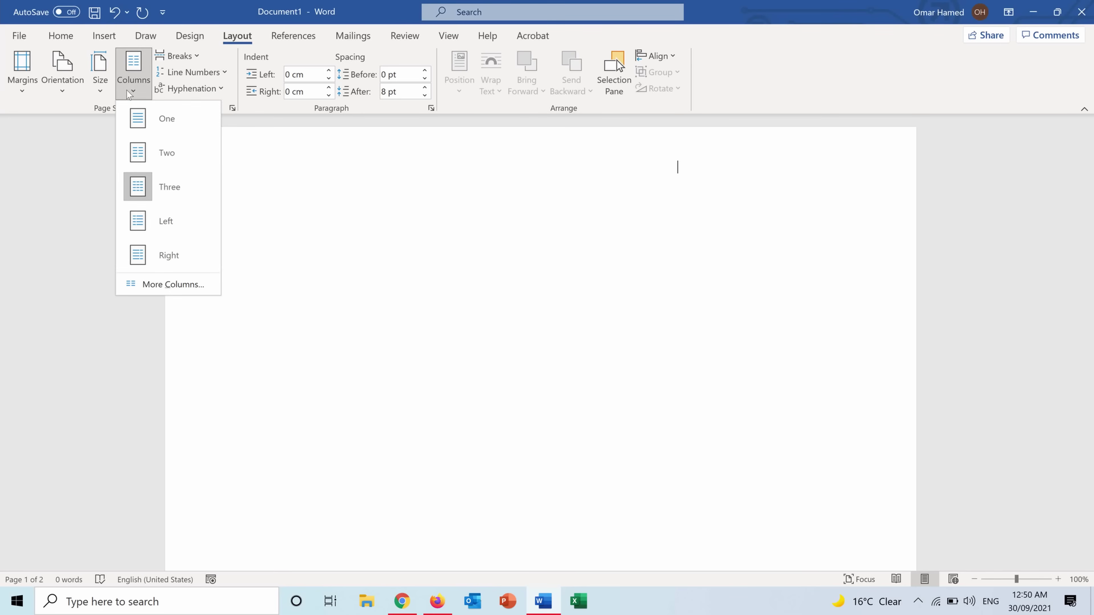
{"action": "left_click", "coordinate": [178, 281]}
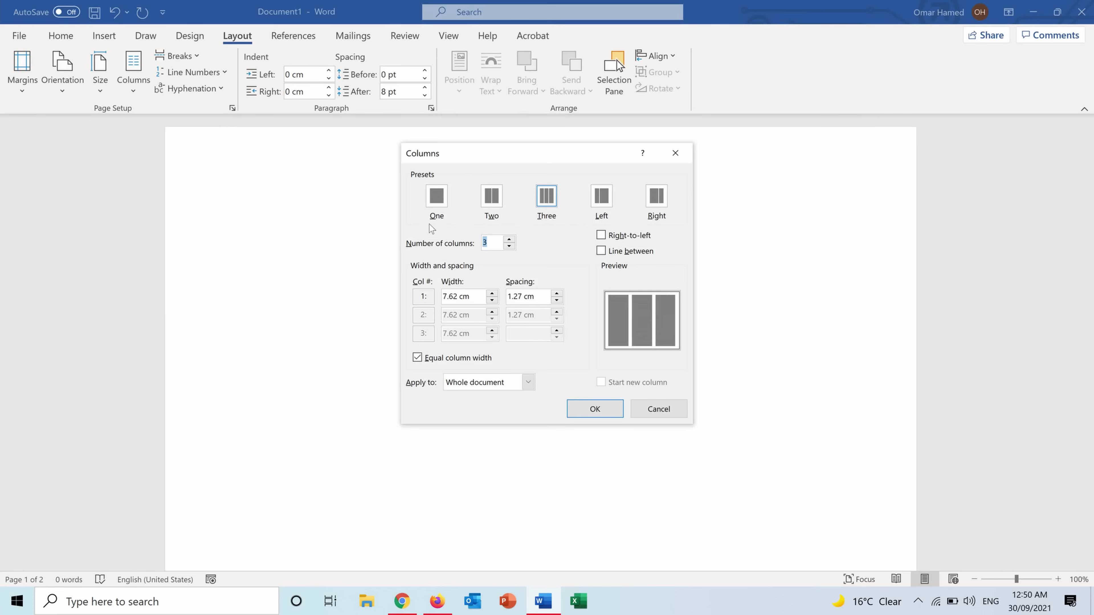
{"action": "left_click", "coordinate": [601, 252]}
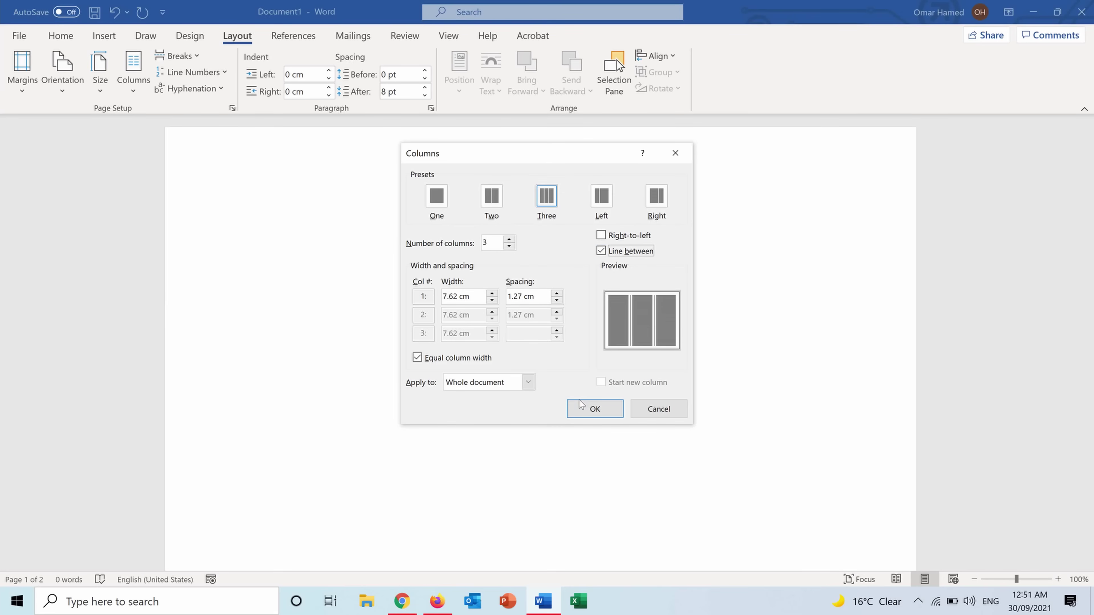
{"action": "left_click", "coordinate": [595, 410]}
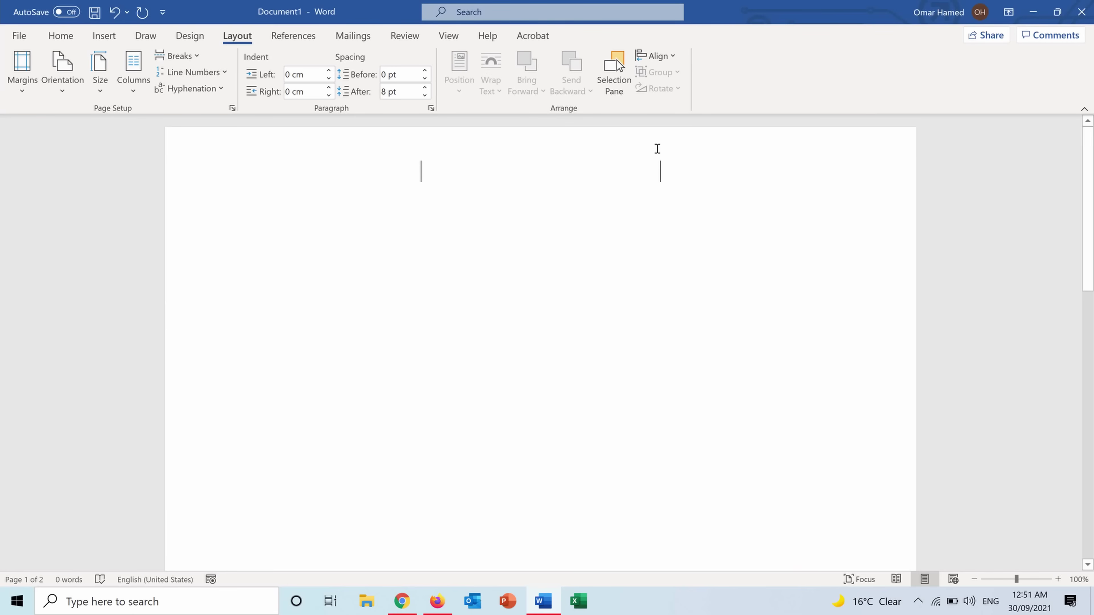
Add blank lines to lengthen the dividers and type 'Title' atop page 1's third column
{"action": "double_click", "coordinate": [681, 172]}
{"action": "left_click", "coordinate": [684, 175]}
{"action": "key", "text": "Return"}
{"action": "key", "text": "Return"}
{"action": "key", "text": "Return"}
{"action": "key", "text": "Return"}
{"action": "key", "text": "Return"}
{"action": "key", "text": "Return"}
{"action": "key", "text": "Return"}
{"action": "key", "text": "Return"}
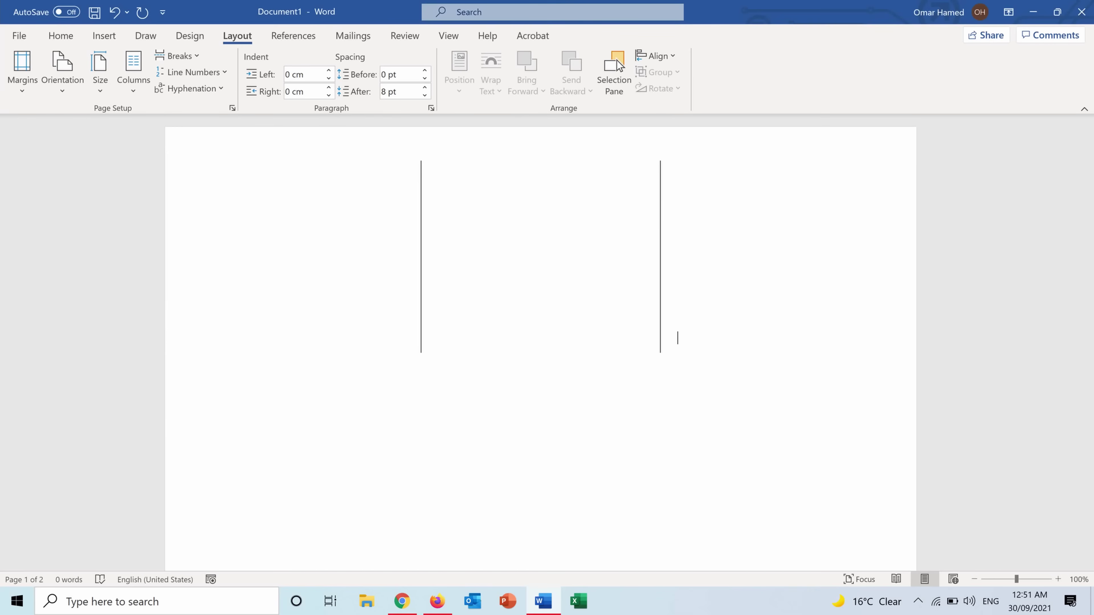
{"action": "left_click", "coordinate": [710, 194]}
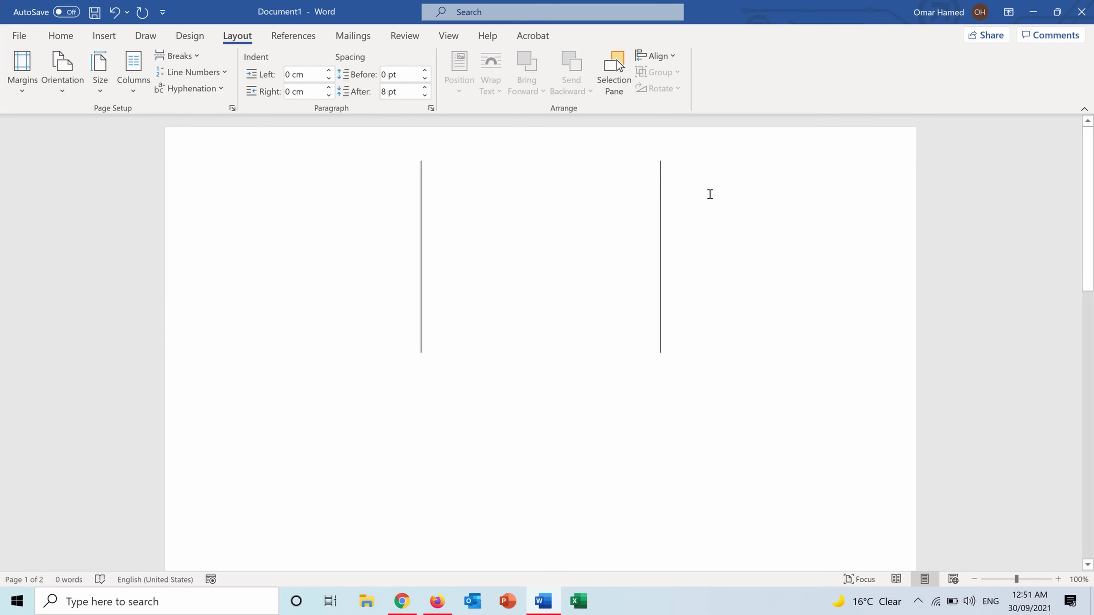
{"action": "type", "text": "Title"}
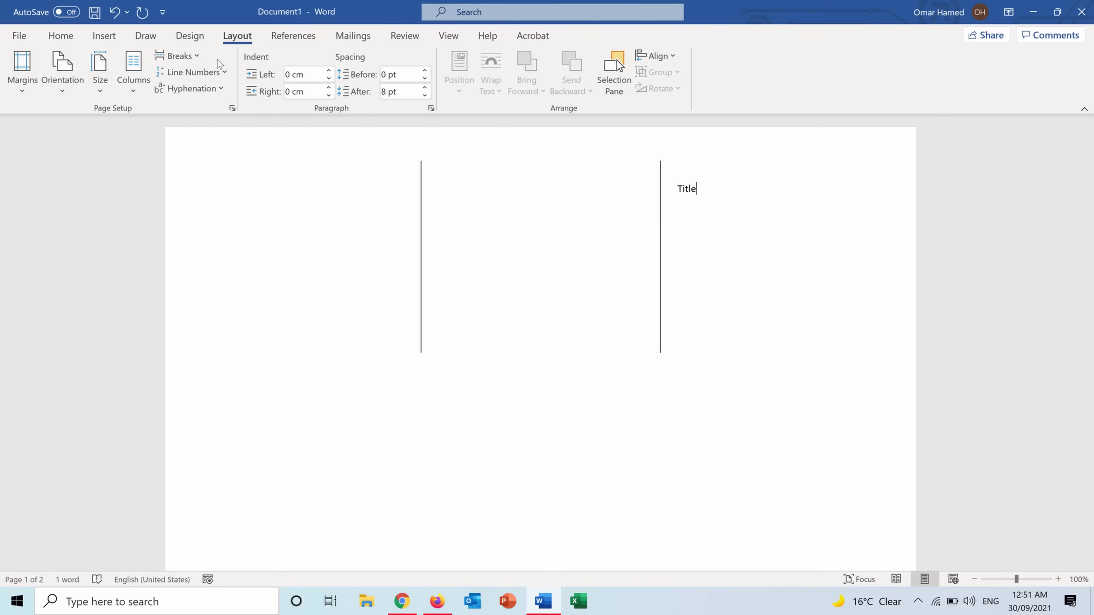
Break onto page 2, type 'Intro' in its first column, and break to the next column
{"action": "left_click", "coordinate": [194, 58]}
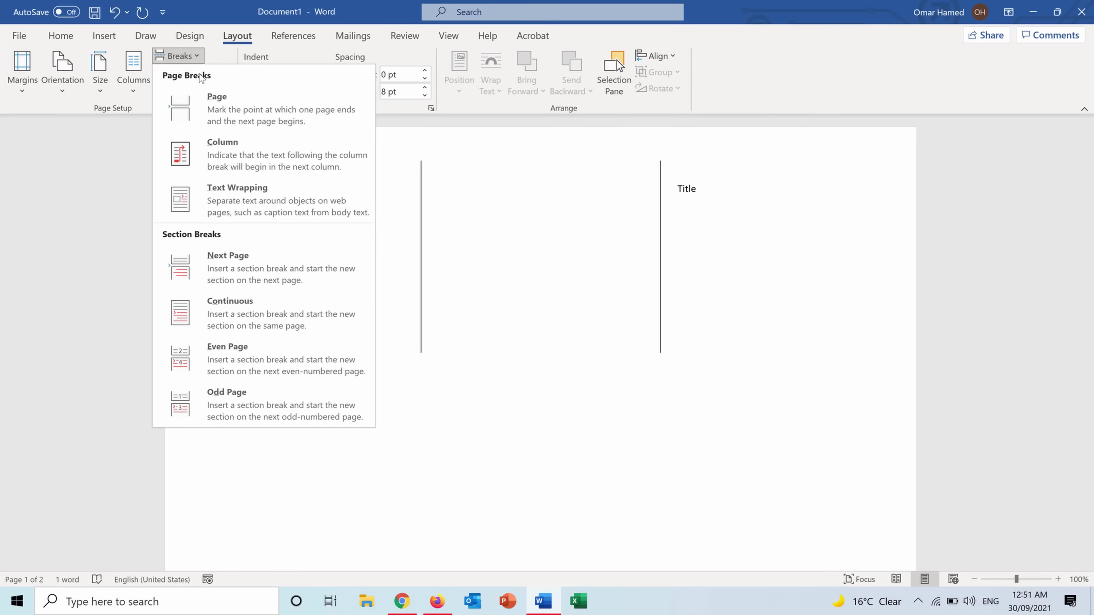
{"action": "left_click", "coordinate": [215, 143]}
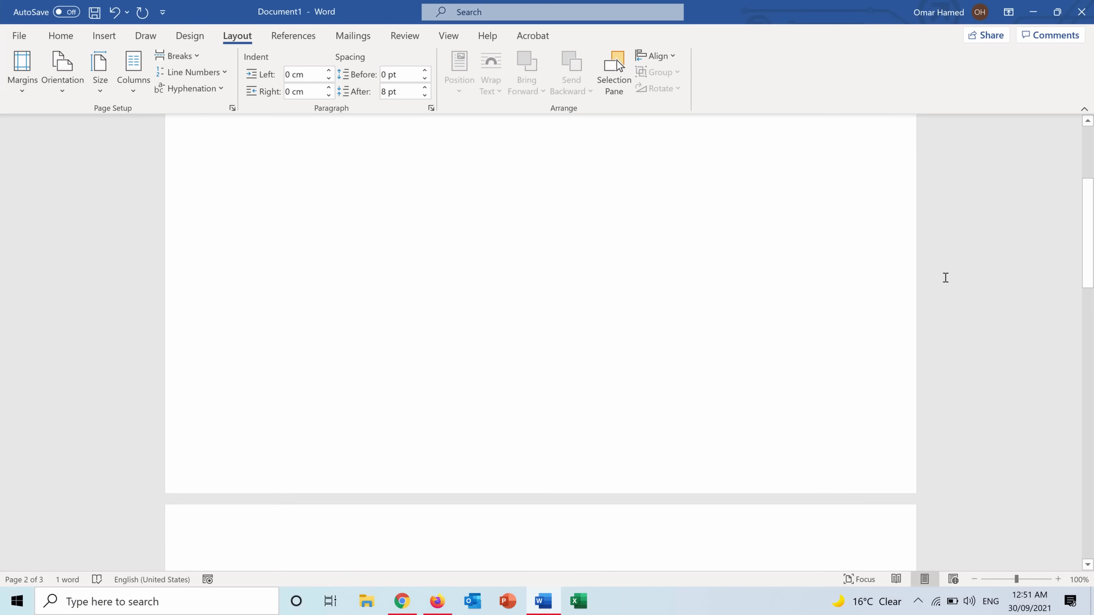
{"action": "left_click_drag", "start_coordinate": [1089, 246], "coordinate": [1089, 322]}
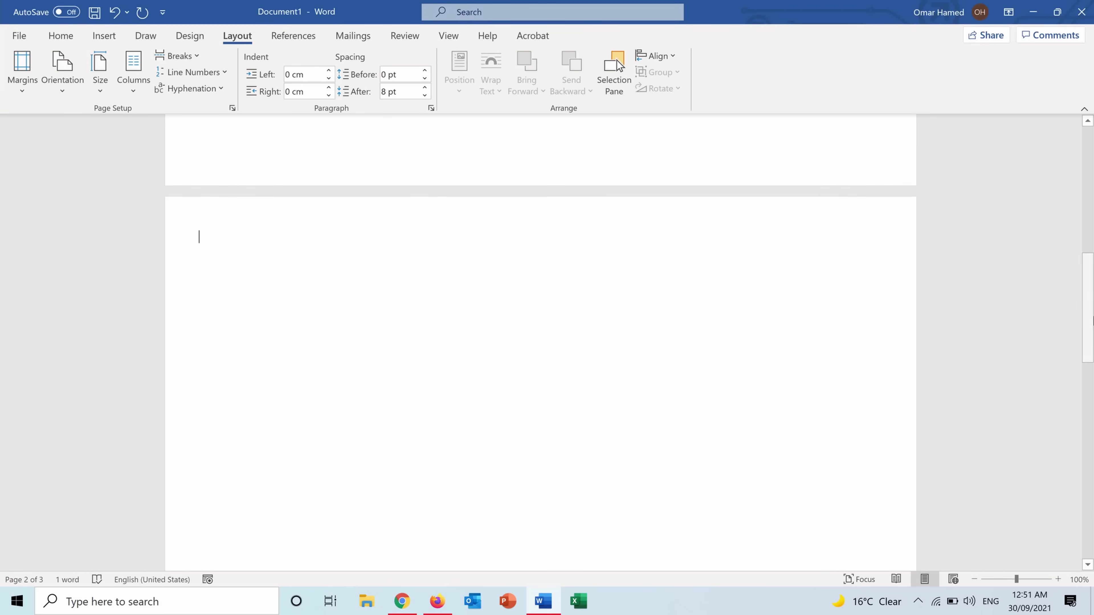
{"action": "type", "text": "Intro"}
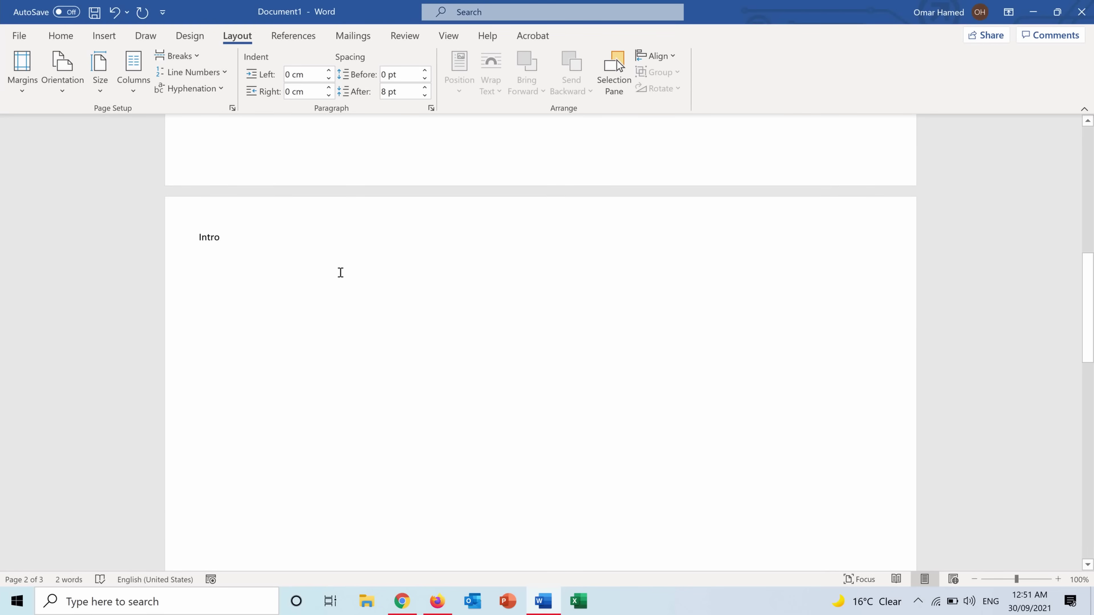
{"action": "left_click", "coordinate": [196, 56]}
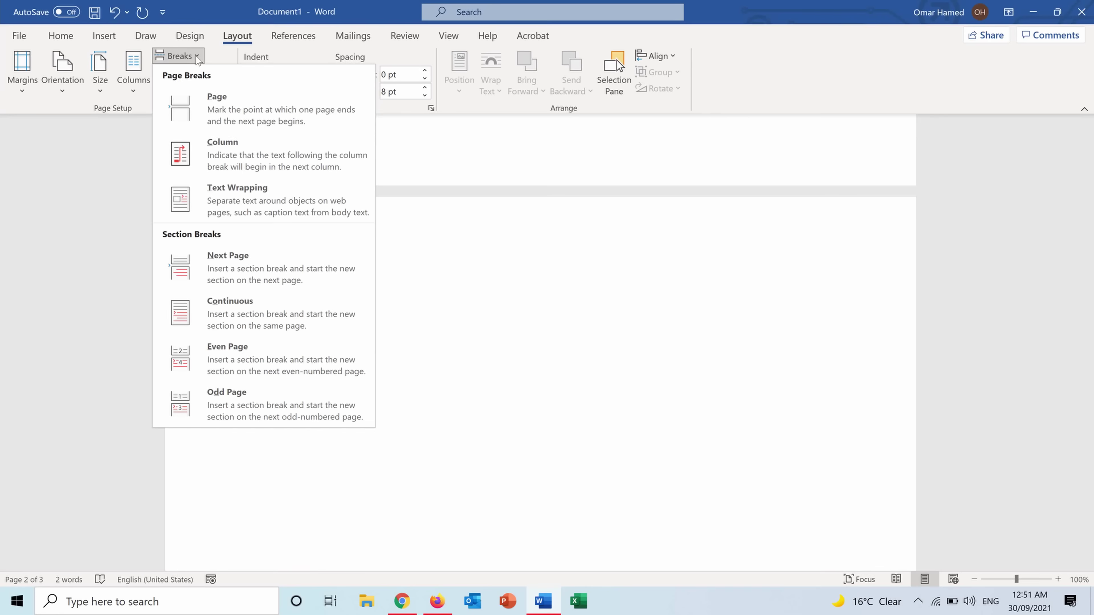
{"action": "left_click", "coordinate": [225, 150]}
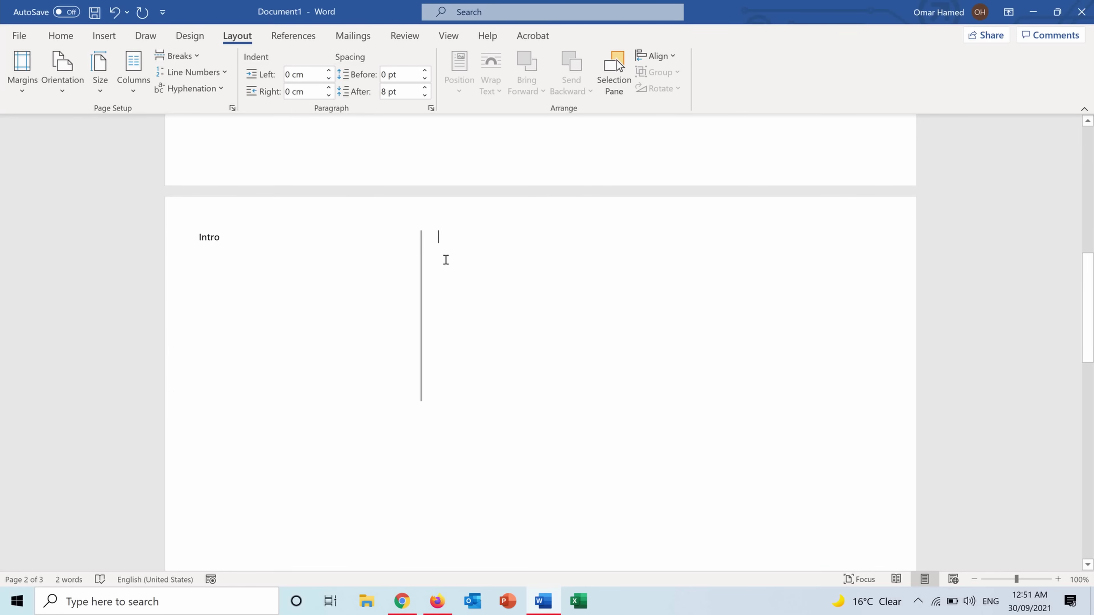
Type 'Paragraph 1' in the second column, then break and type 'Paragraph 2' in the third
{"action": "type", "text": "Paragra"}
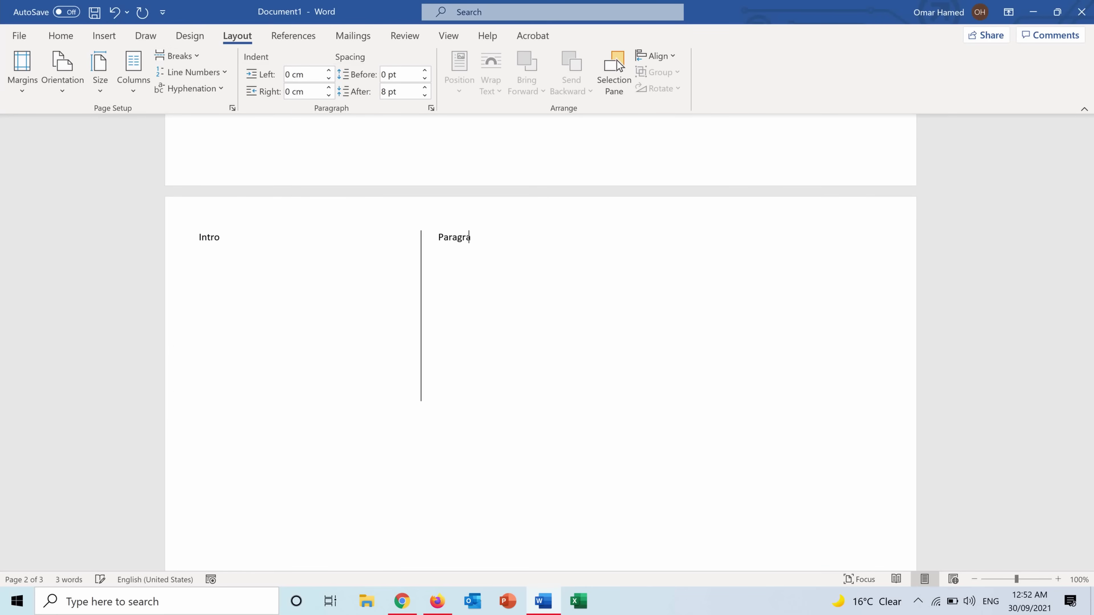
{"action": "type", "text": "ph 1"}
{"action": "left_click", "coordinate": [190, 54]}
{"action": "left_click", "coordinate": [212, 152]}
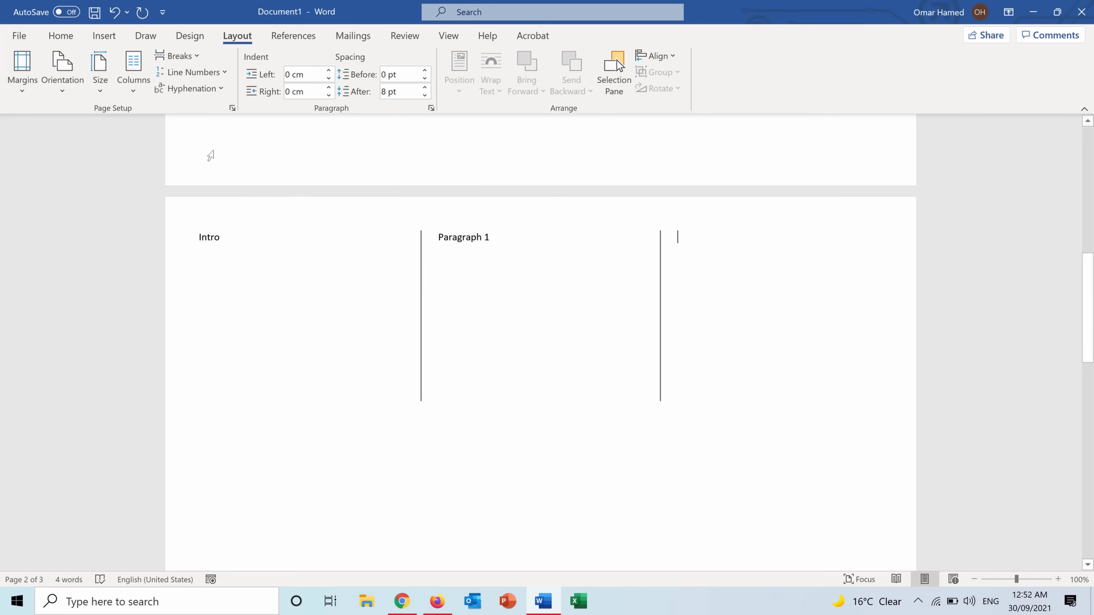
{"action": "type", "text": "Para"}
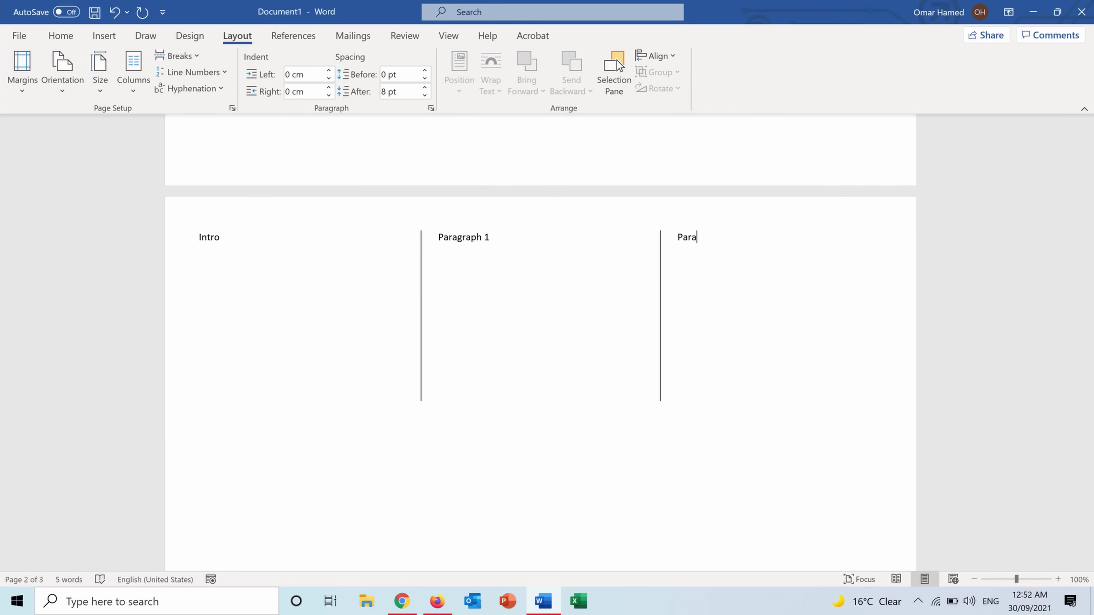
{"action": "type", "text": "graph 2"}
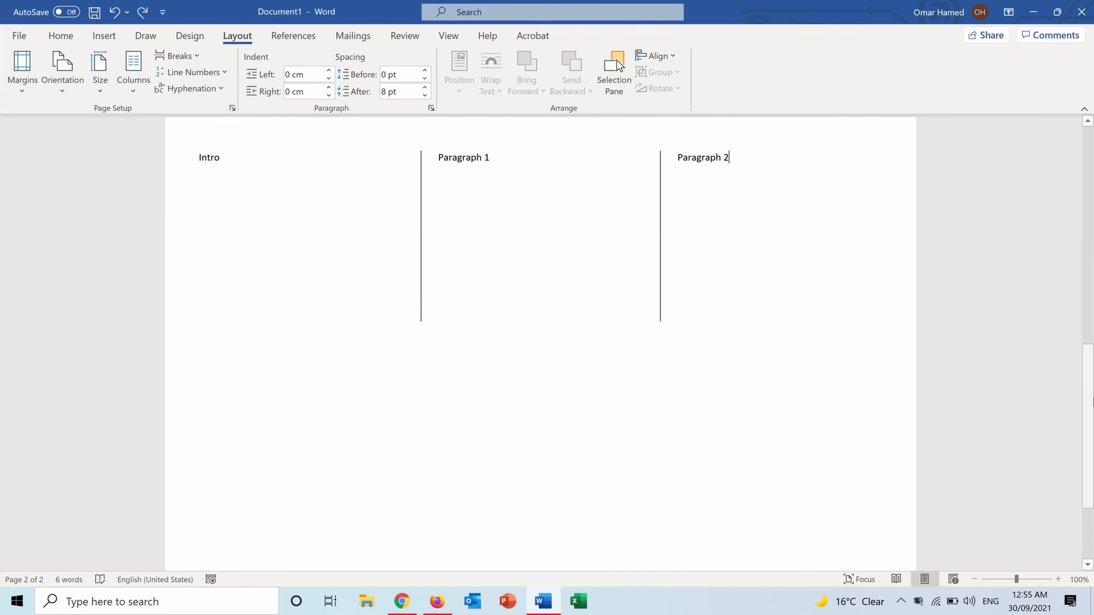
Type 'Conclusion' atop page 1's first column and 'Contact Details' atop the middle column
{"action": "left_click_drag", "start_coordinate": [1092, 401], "coordinate": [1093, 183]}
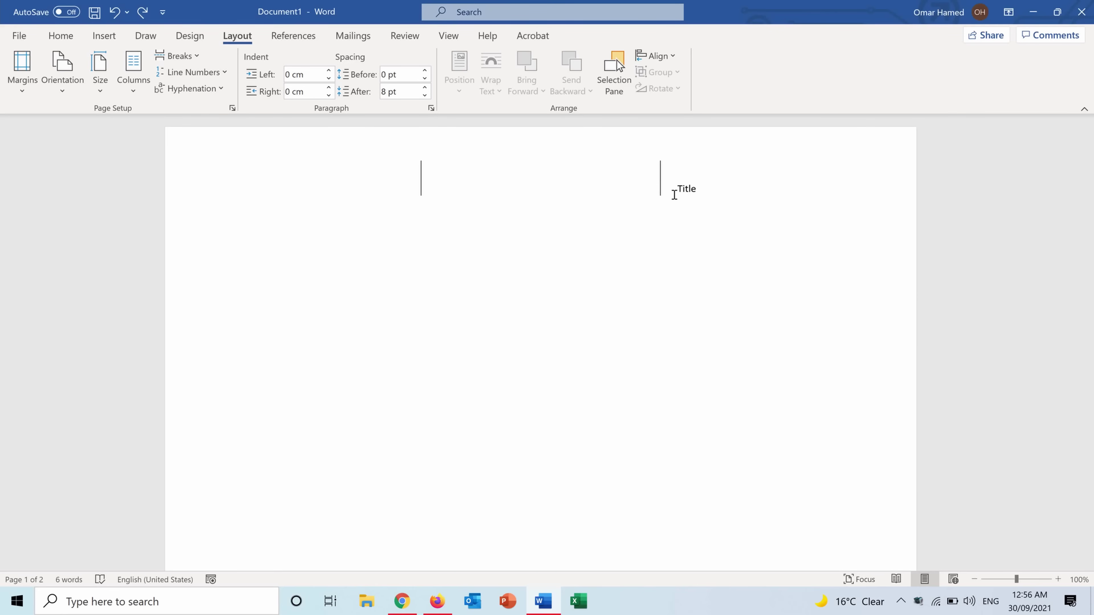
{"action": "key", "text": "alt+Up"}
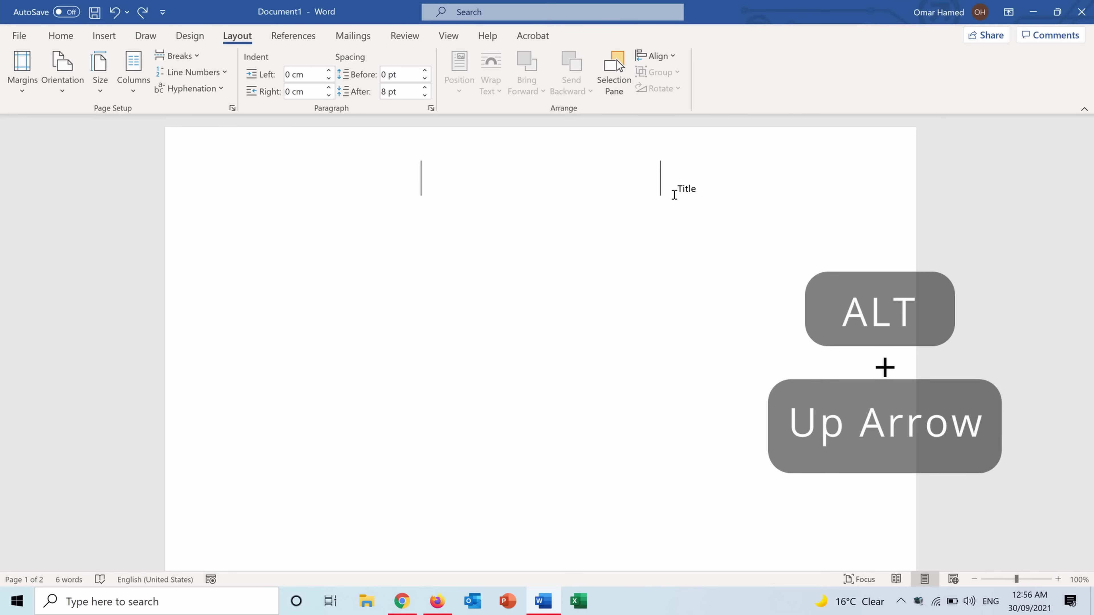
{"action": "type", "text": "c"}
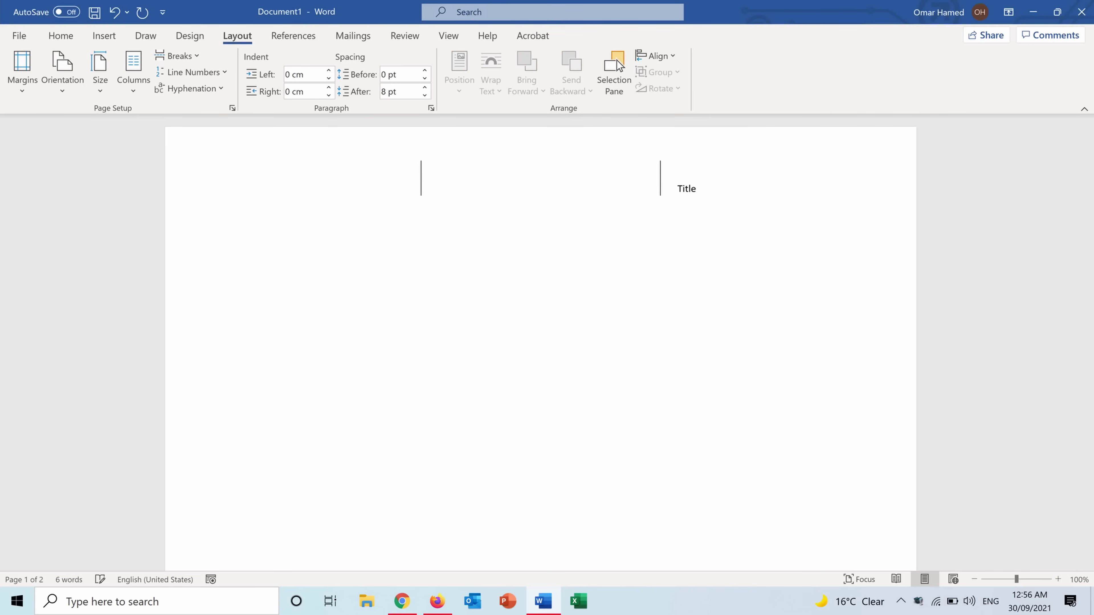
{"action": "type", "text": "c"}
{"action": "type", "text": "Con"}
{"action": "type", "text": "clusion"}
{"action": "key", "text": "alt+Down"}
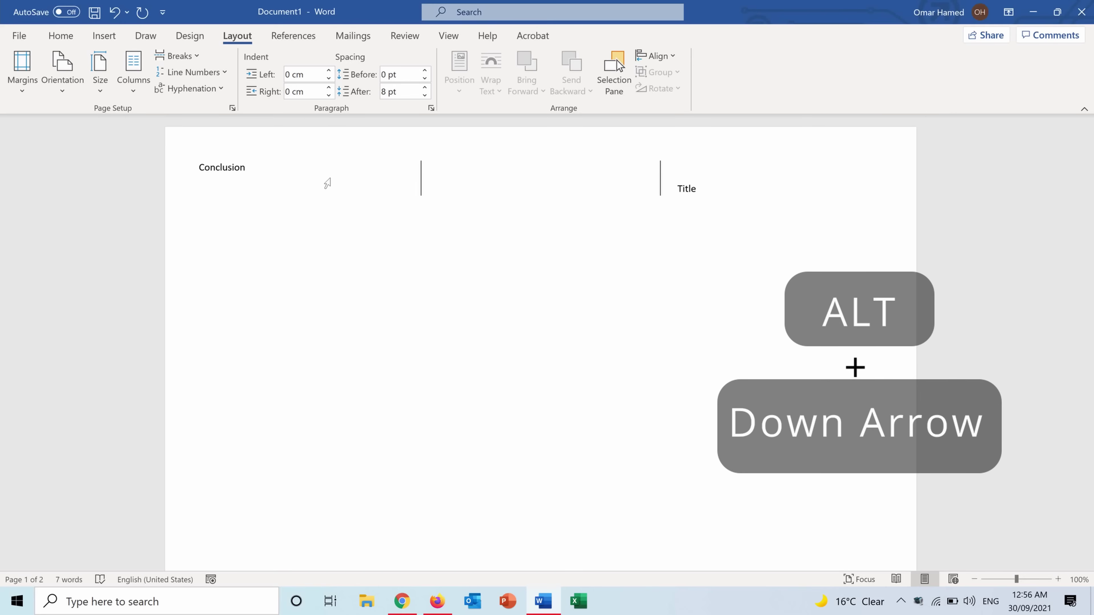
{"action": "type", "text": "c"}
{"action": "key", "text": "BackSpace"}
{"action": "type", "text": "c"}
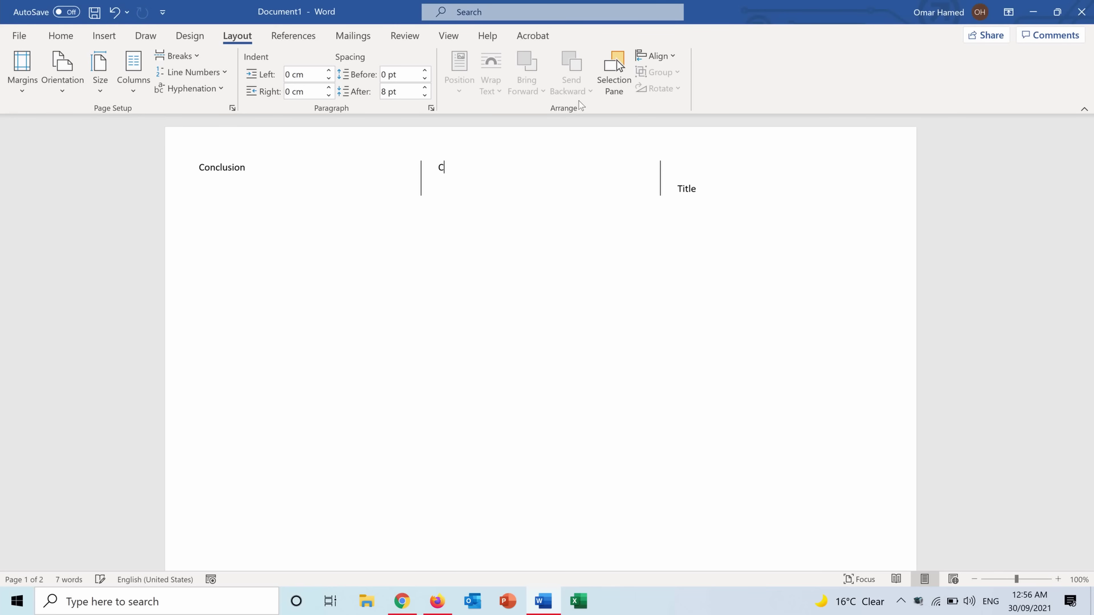
{"action": "type", "text": "ontact Details"}
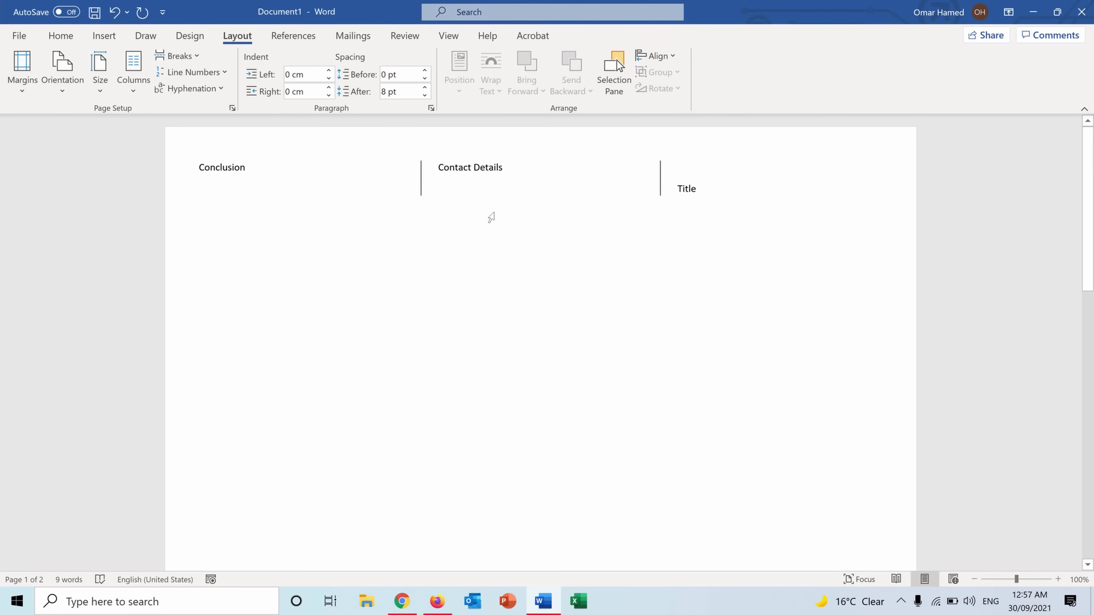
Search the online templates for 'Brochure' from File > New
{"action": "left_click", "coordinate": [21, 31]}
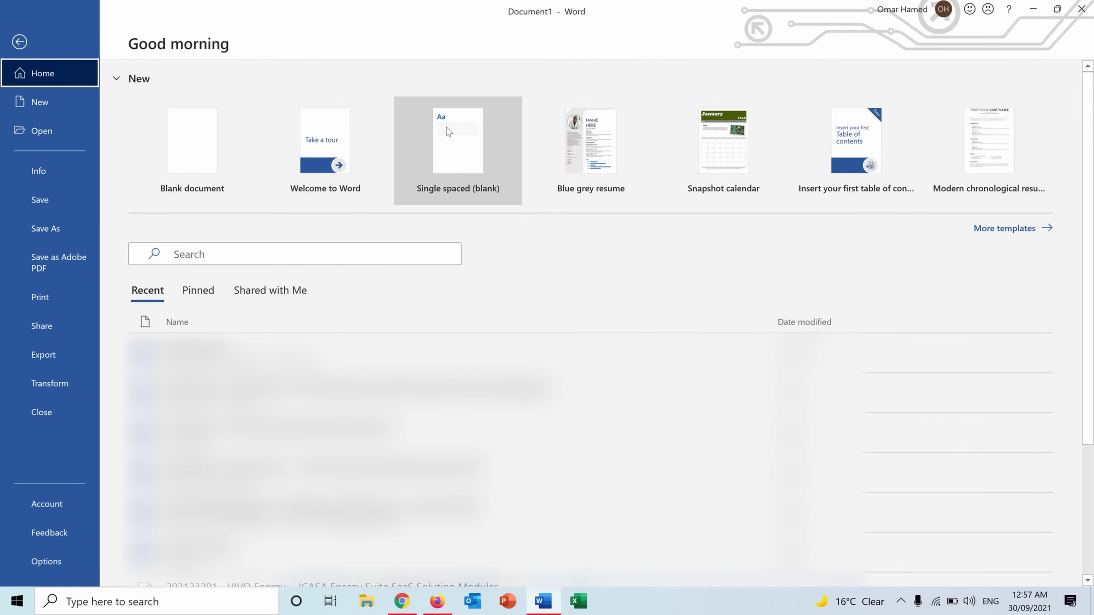
{"action": "left_click", "coordinate": [999, 228]}
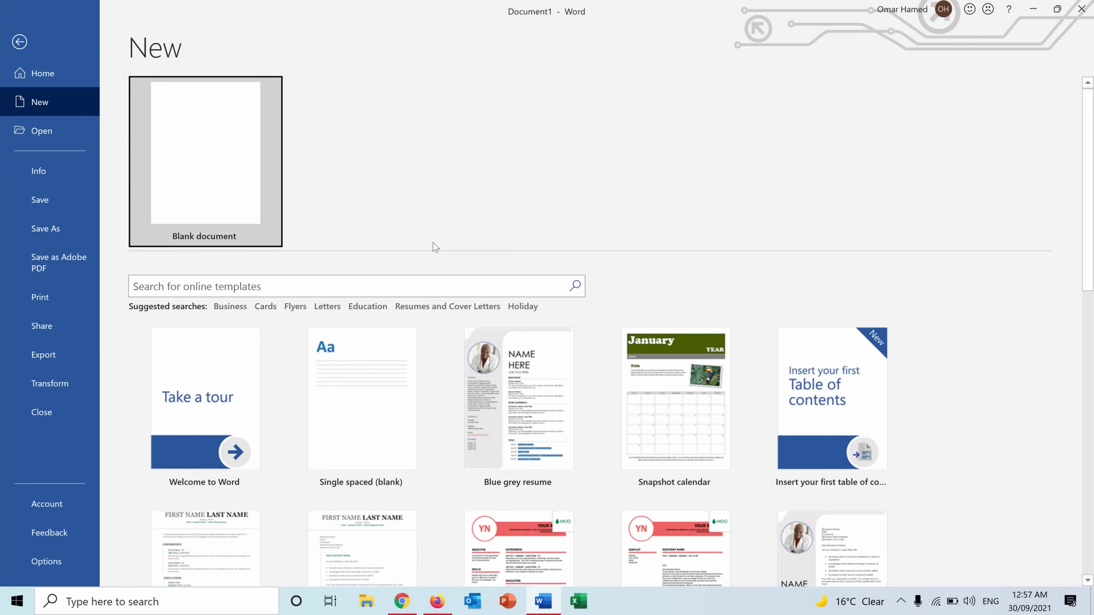
{"action": "left_click", "coordinate": [393, 286]}
{"action": "type", "text": "Br"}
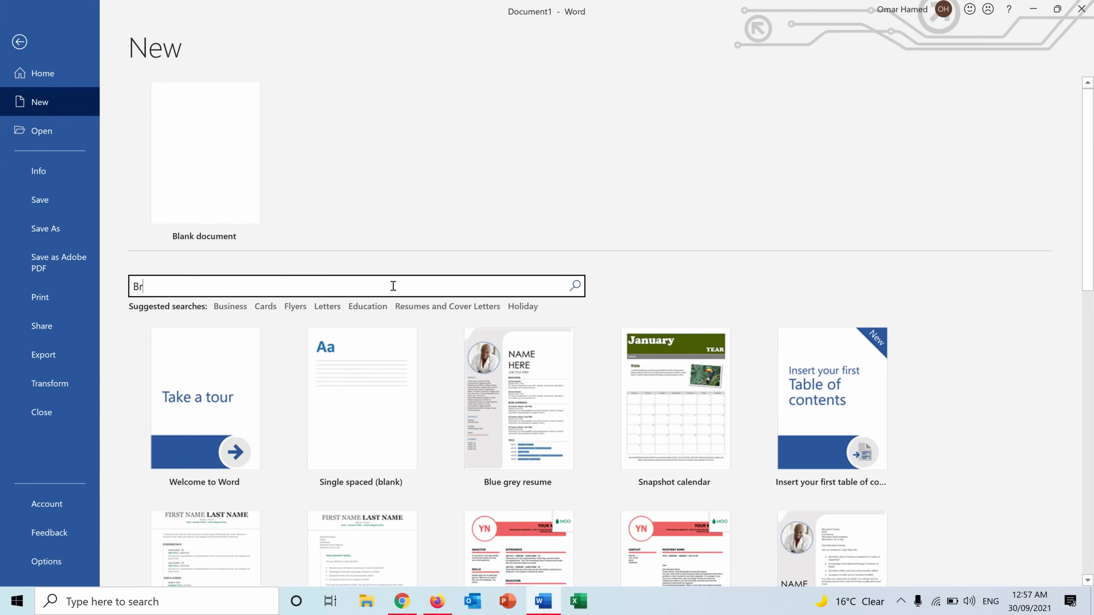
{"action": "type", "text": "ochure"}
{"action": "key", "text": "Return"}
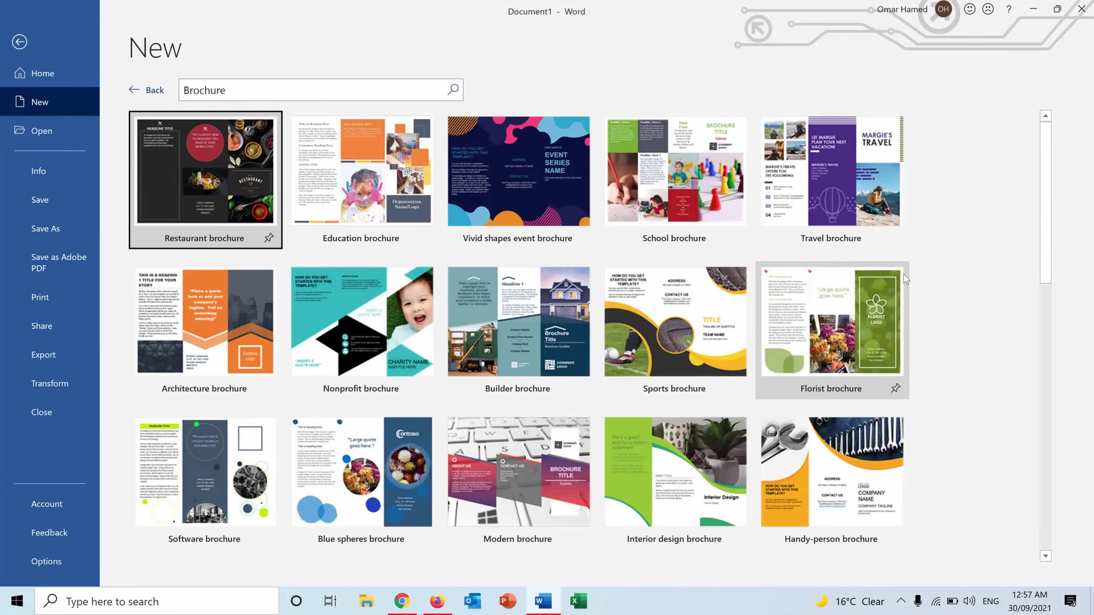
Select the Business Brochure template and create a document from it
{"action": "scroll", "coordinate": [1050, 253], "scroll_direction": "down", "scroll_amount": 2}
{"action": "left_click_drag", "start_coordinate": [1050, 253], "coordinate": [984, 373]}
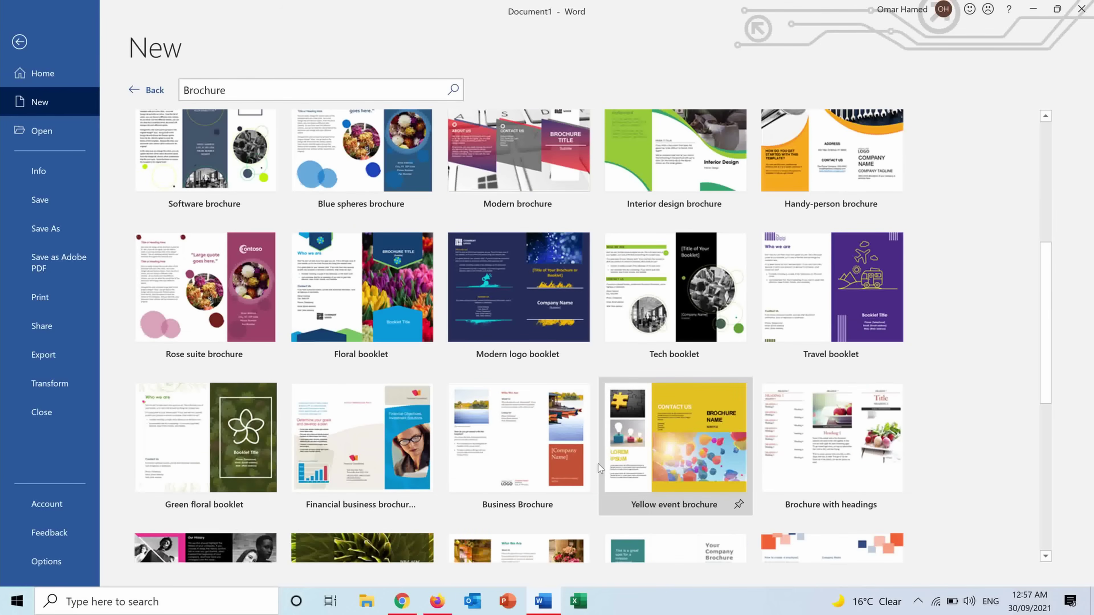
{"action": "left_click", "coordinate": [495, 436]}
{"action": "left_click", "coordinate": [634, 248]}
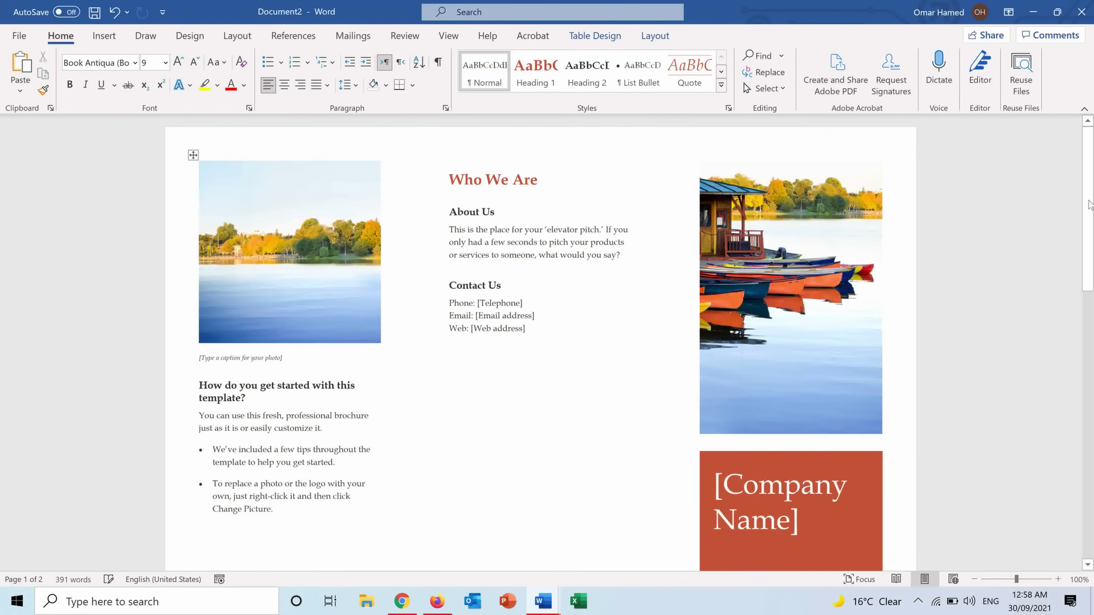
Scroll through both pages of the Business Brochure document and return to the top
{"action": "mouse_move", "coordinate": [1090, 203]}
{"action": "left_mouse_down"}
{"action": "mouse_move", "coordinate": [1092, 465]}
{"action": "mouse_move", "coordinate": [1092, 181]}
{"action": "left_mouse_up"}
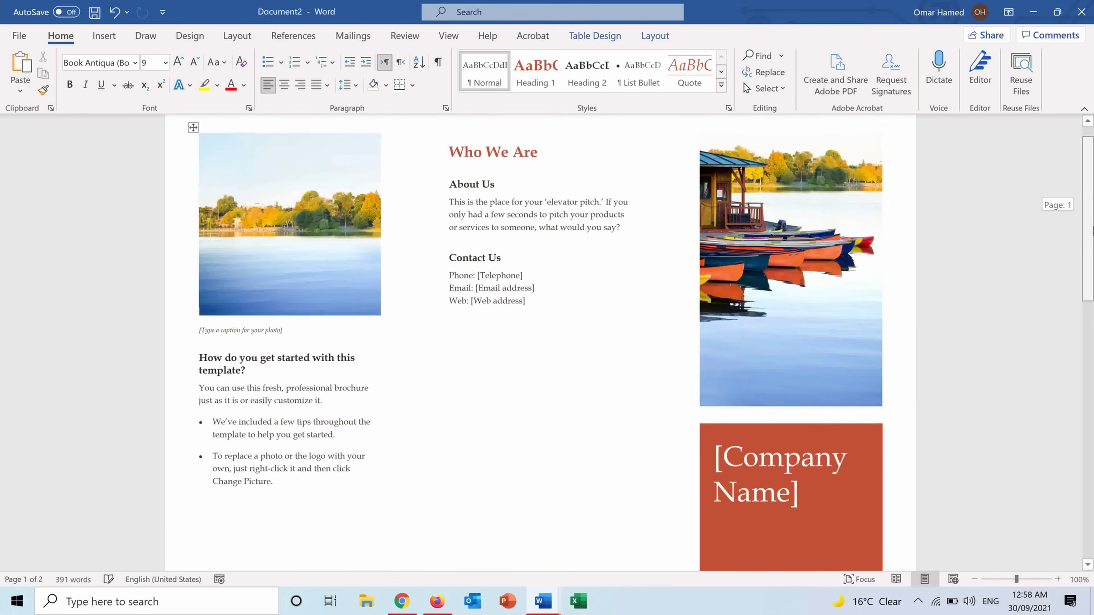
{"action": "scroll", "coordinate": [541, 328], "scroll_direction": "down", "scroll_amount": 3}
{"action": "scroll", "coordinate": [540, 336], "scroll_direction": "up", "scroll_amount": 3}
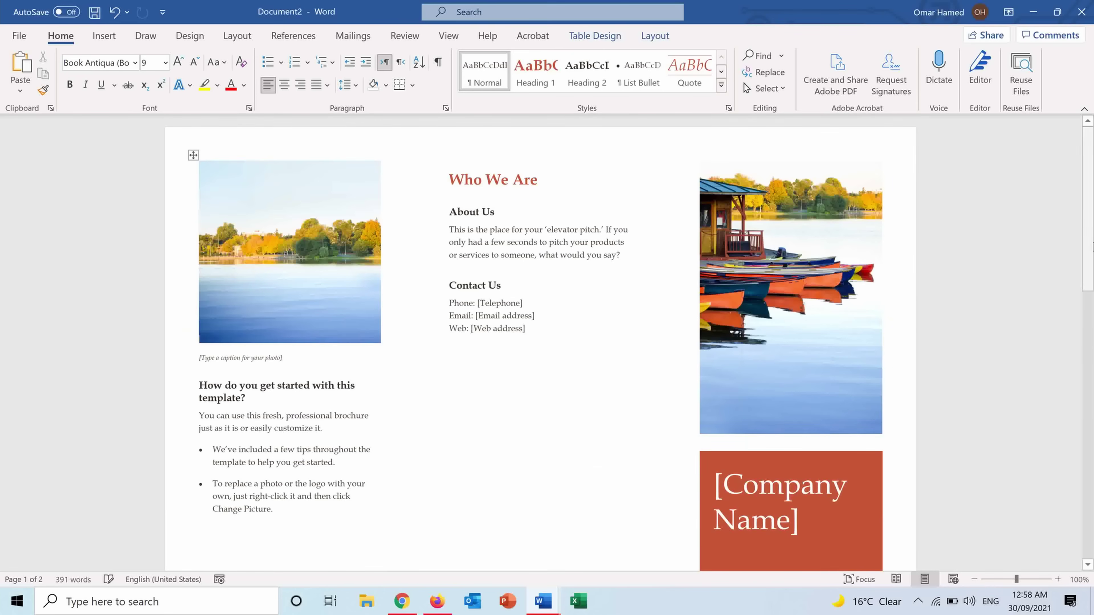
{"action": "scroll", "coordinate": [763, 339], "scroll_direction": "down", "scroll_amount": 12}
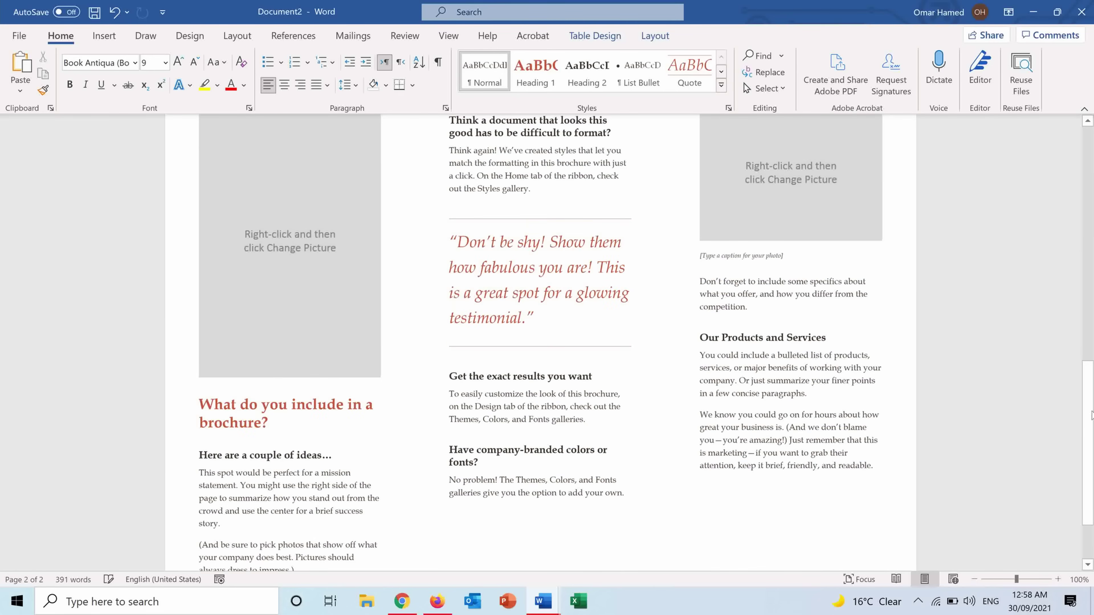
{"action": "left_click_drag", "start_coordinate": [1089, 387], "coordinate": [1090, 175]}
{"action": "scroll", "coordinate": [326, 220], "scroll_direction": "up", "scroll_amount": 1}
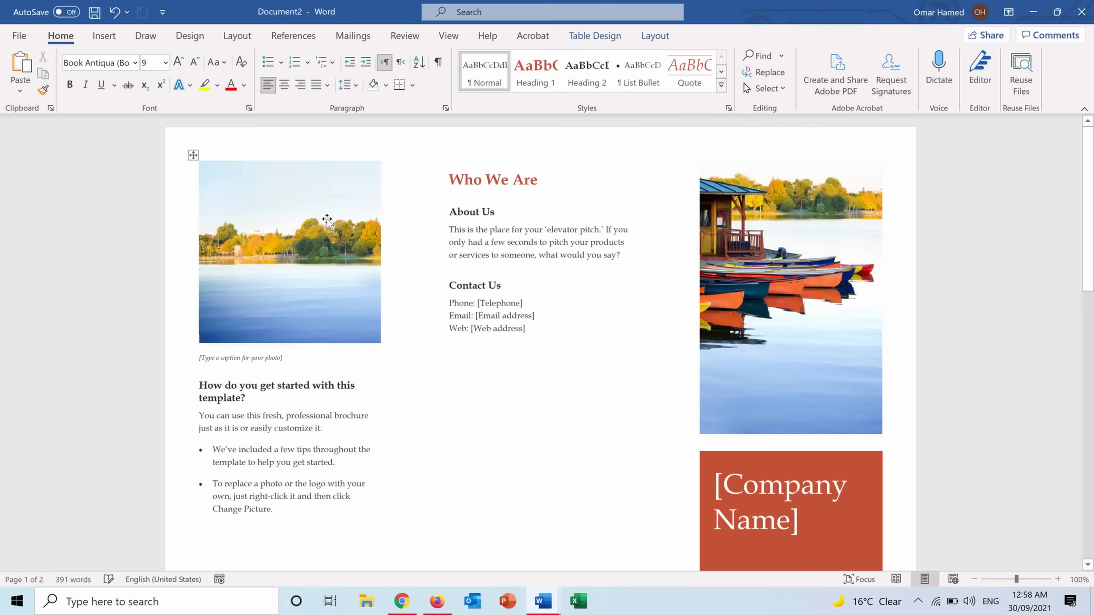